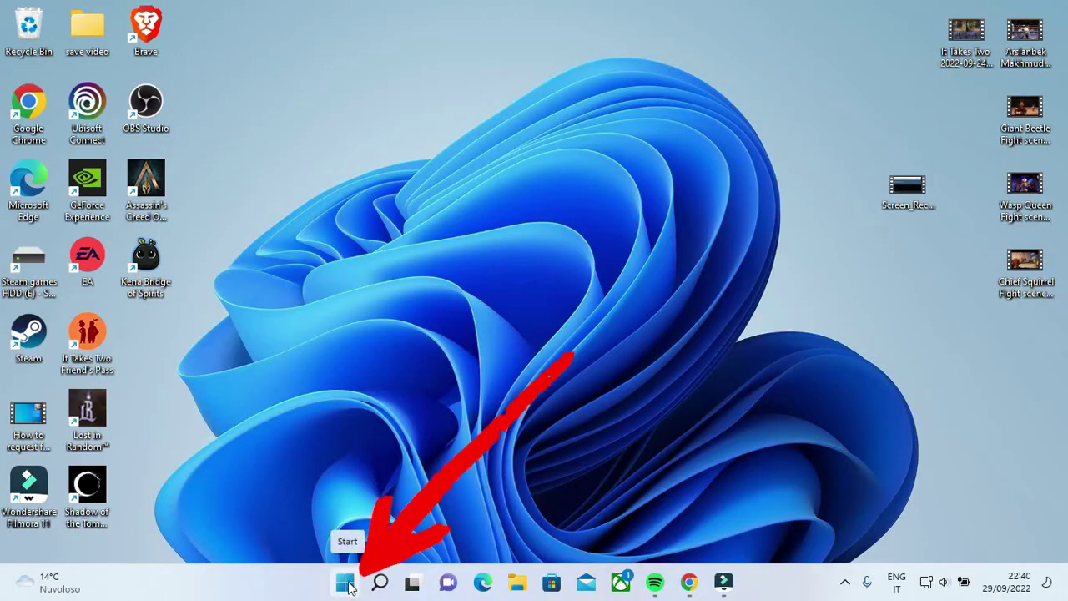
# Open the Recovery page in Windows Settings, then close Settings
pyautogui.rightClick(346, 582)
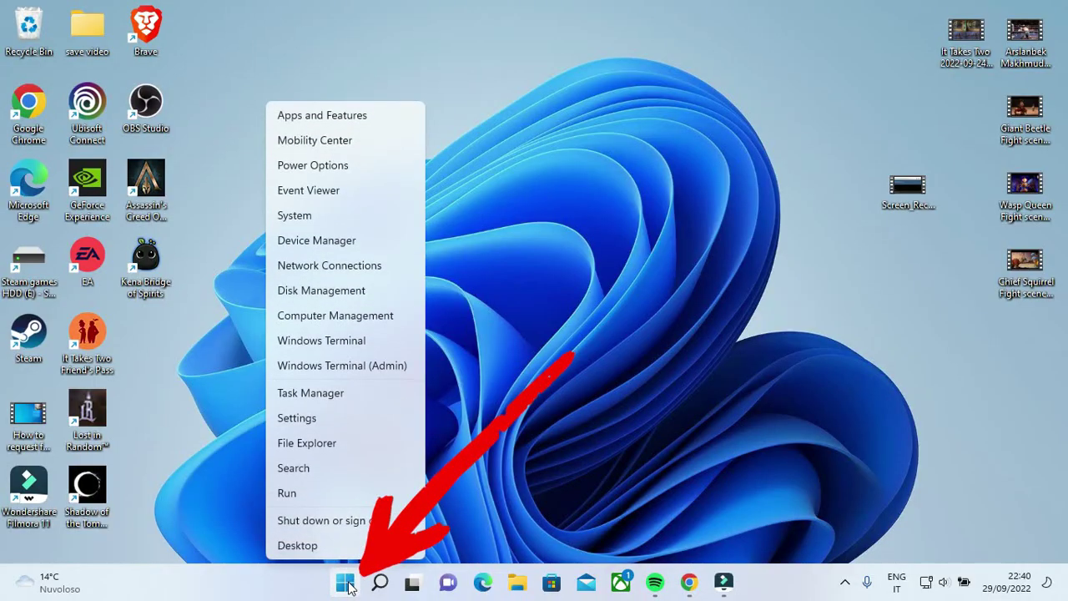
pyautogui.click(313, 426)
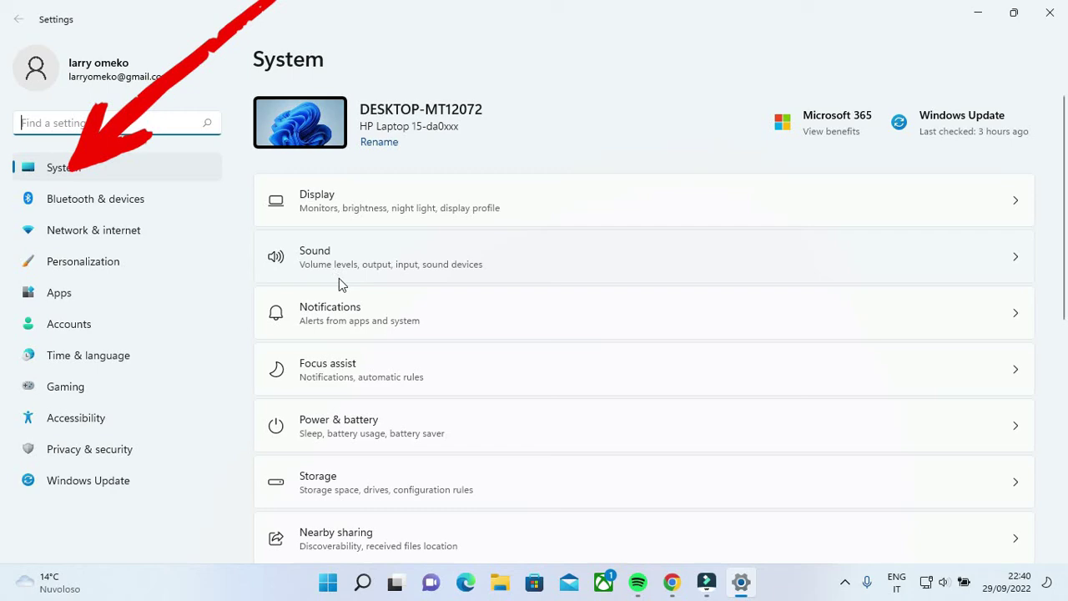
pyautogui.scroll(-3, 351, 298)
pyautogui.scroll(-1, 354, 315)
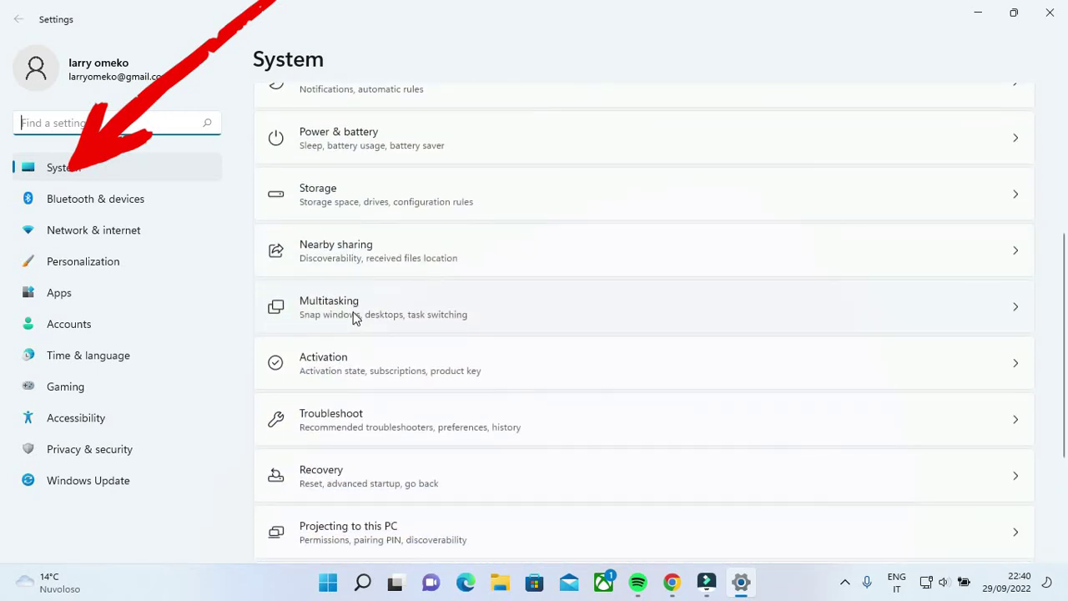
pyautogui.scroll(-2, 354, 318)
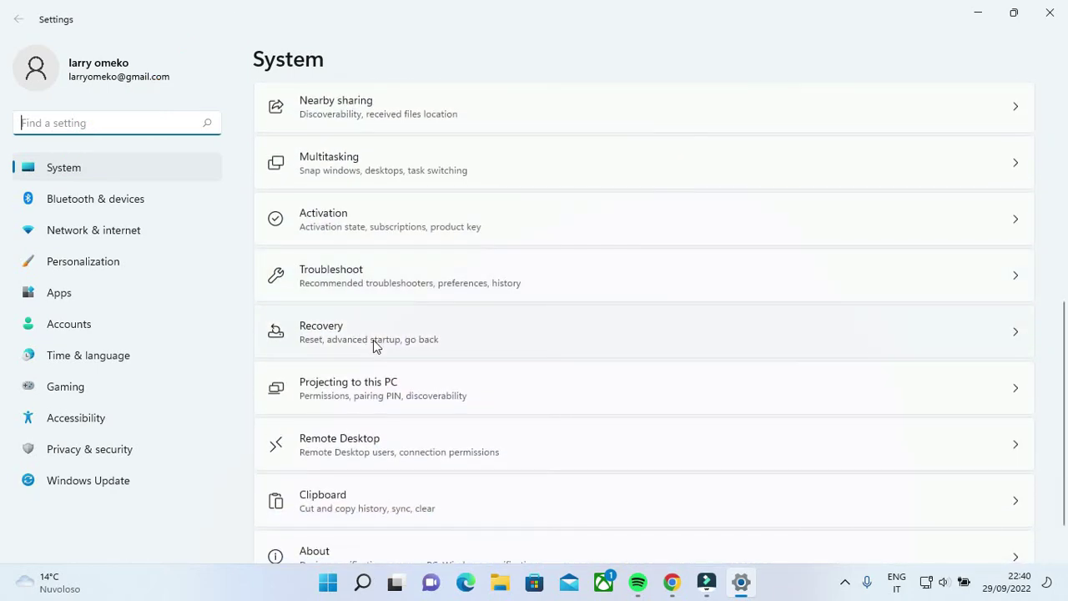
pyautogui.click(373, 341)
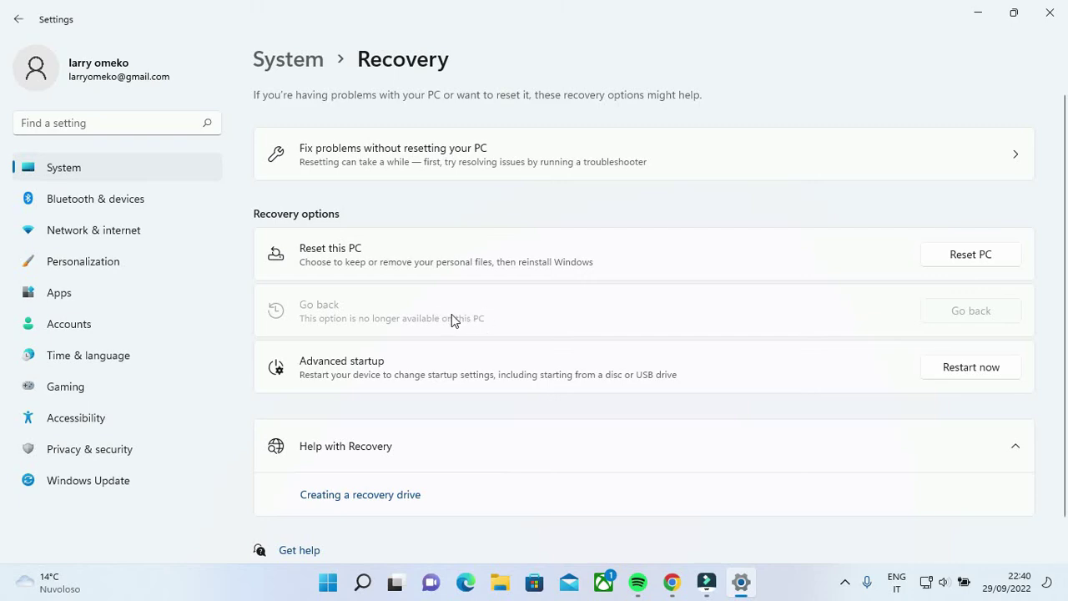
pyautogui.click(1049, 13)
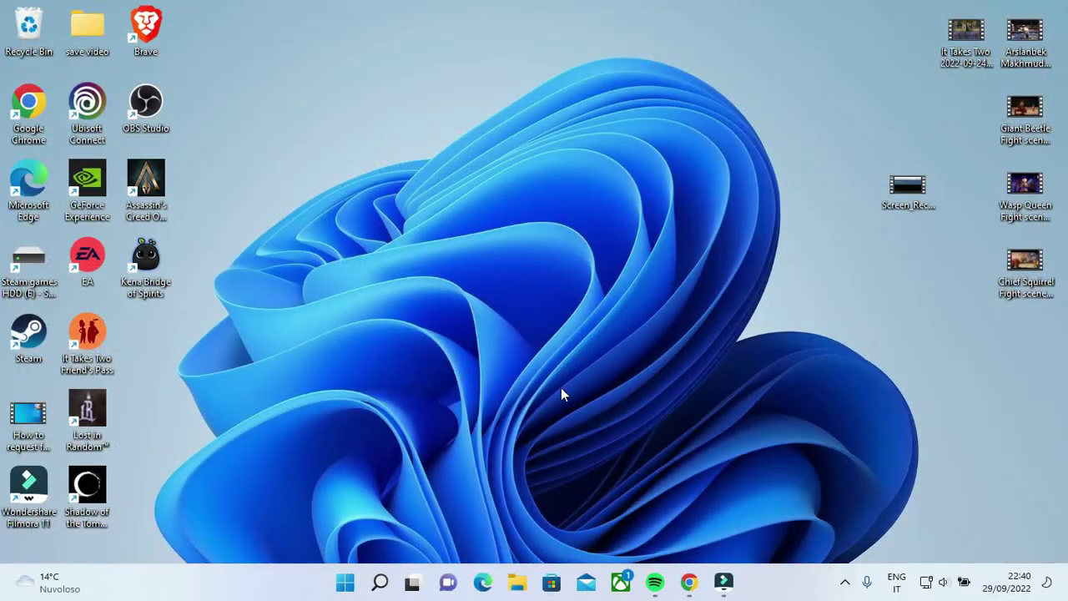
# Download MediaCreationTool21H2.exe from the Download Windows 10 page in Chrome and run it
pyautogui.click(691, 577)
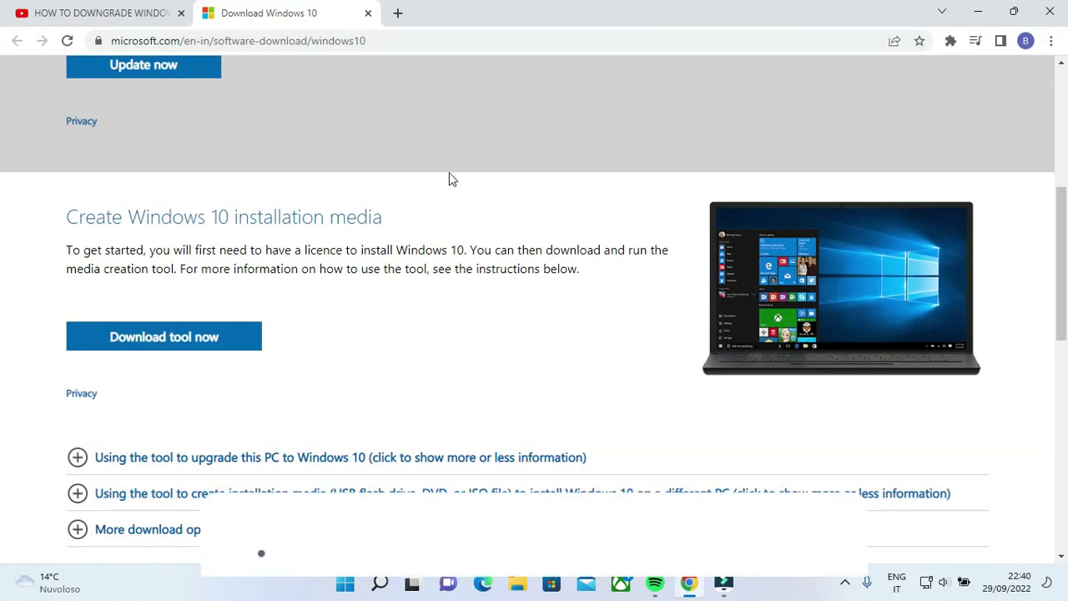
pyautogui.scroll(1, 394, 138)
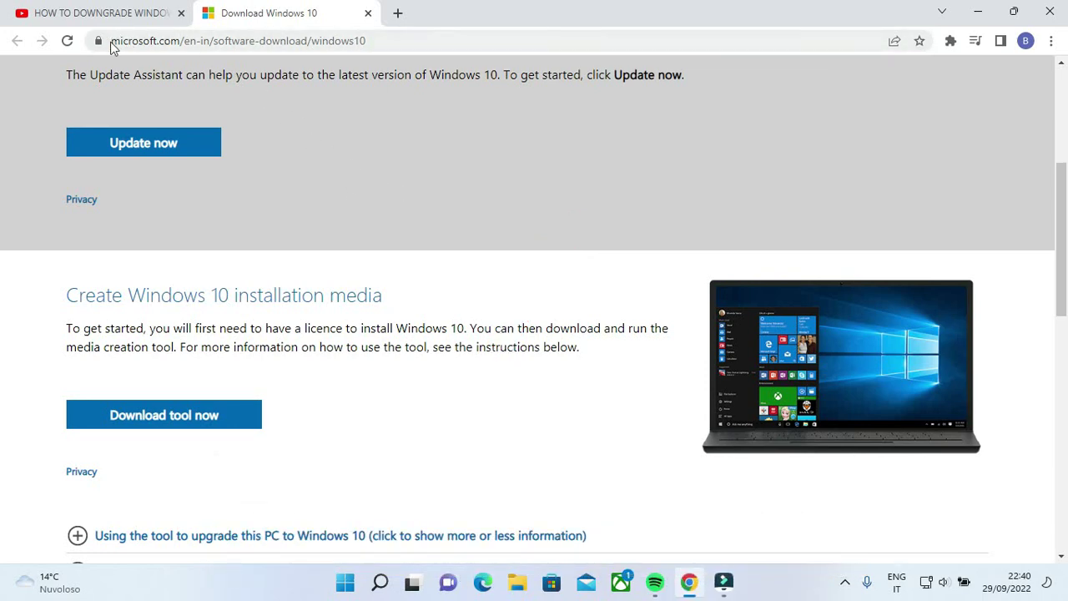
pyautogui.moveTo(377, 40)
pyautogui.mouseDown()
pyautogui.moveTo(124, 40)
pyautogui.moveTo(376, 40)
pyautogui.mouseUp()
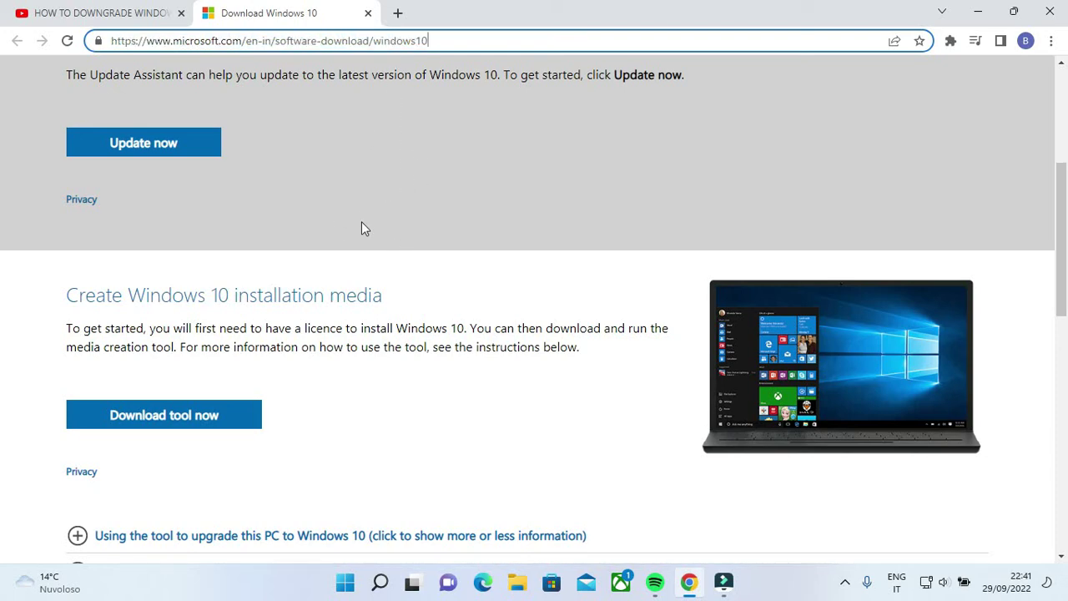
pyautogui.scroll(-2, 362, 222)
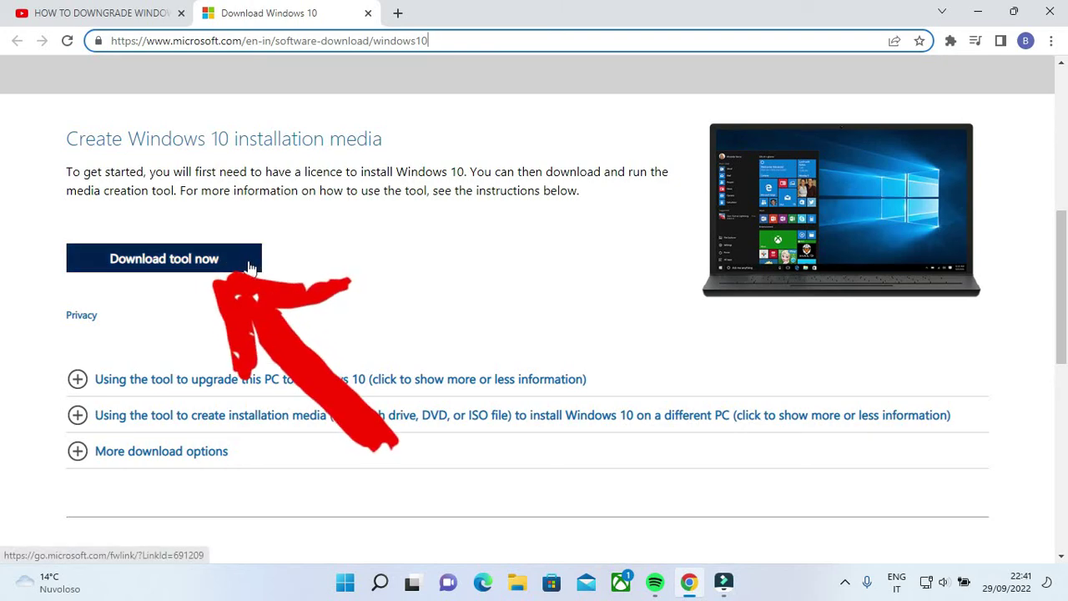
pyautogui.click(236, 267)
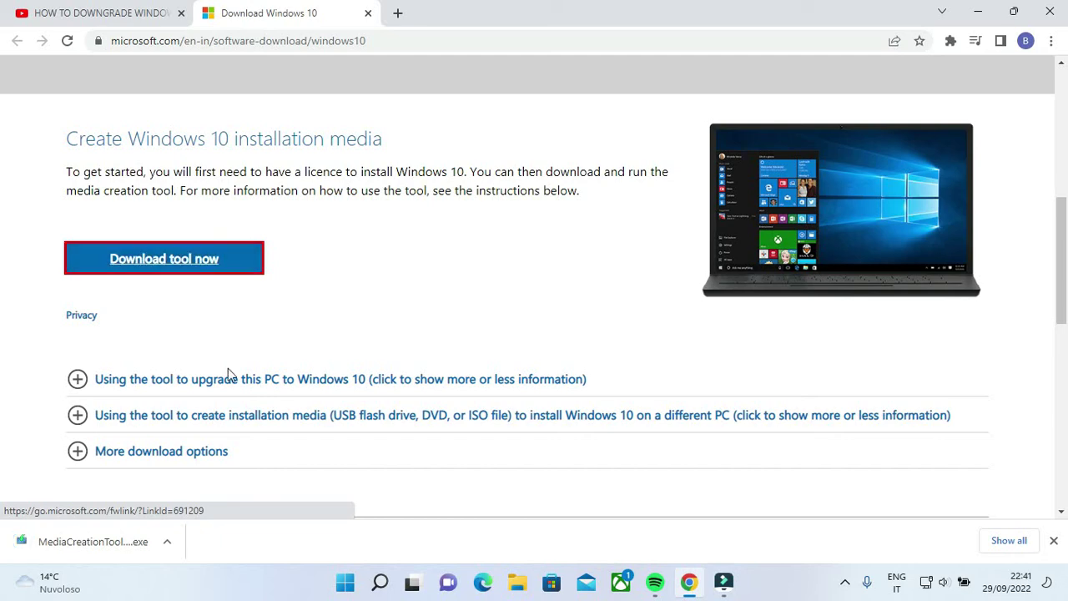
pyautogui.click(107, 547)
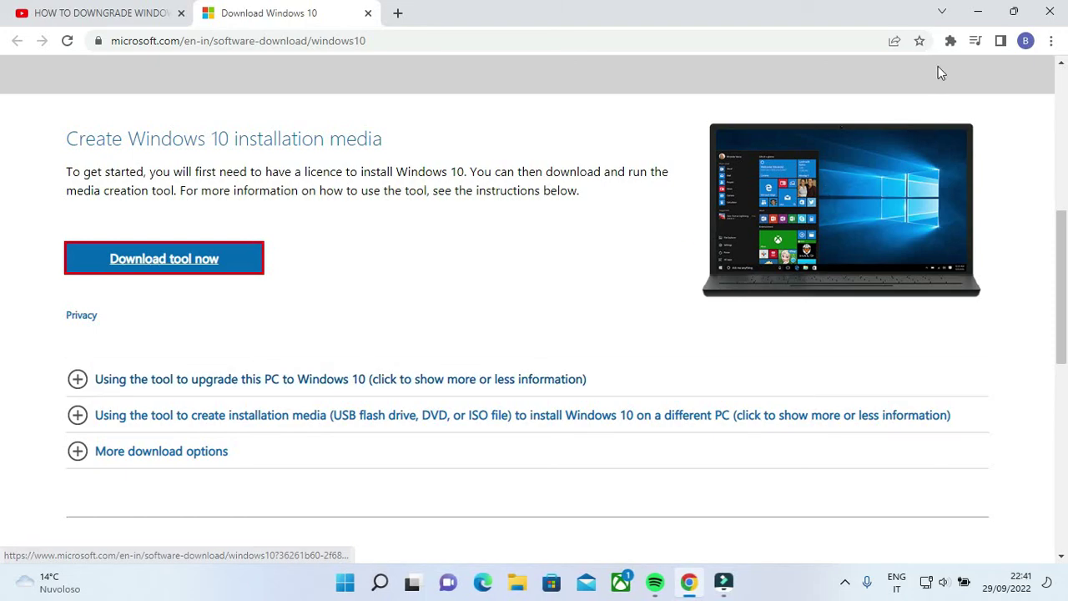
# Accept the license terms, choose Create installation media for another PC, and keep the default language and edition
pyautogui.click(978, 12)
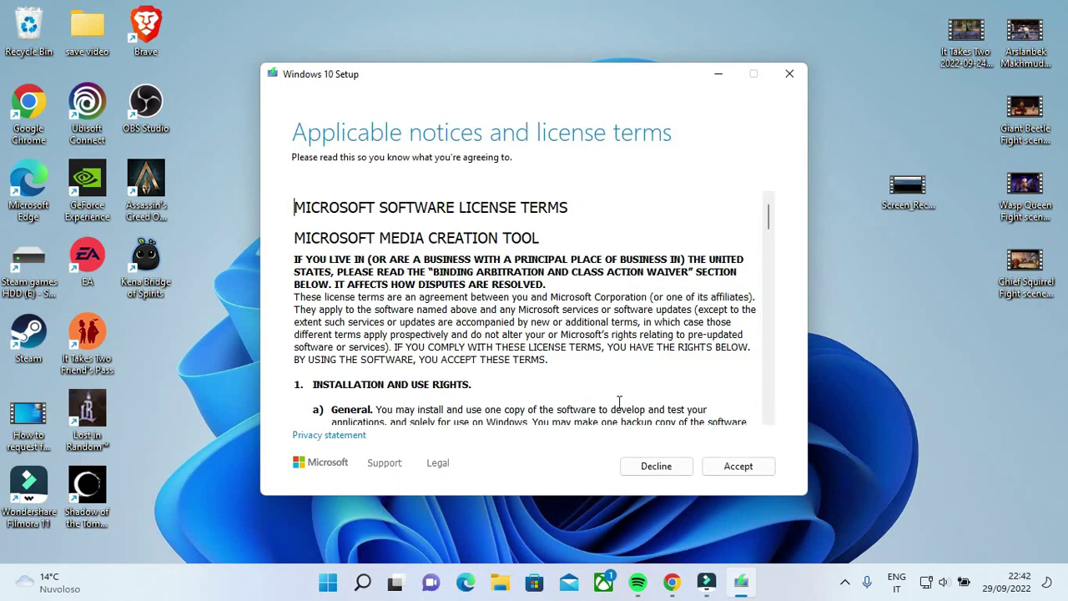
pyautogui.click(734, 470)
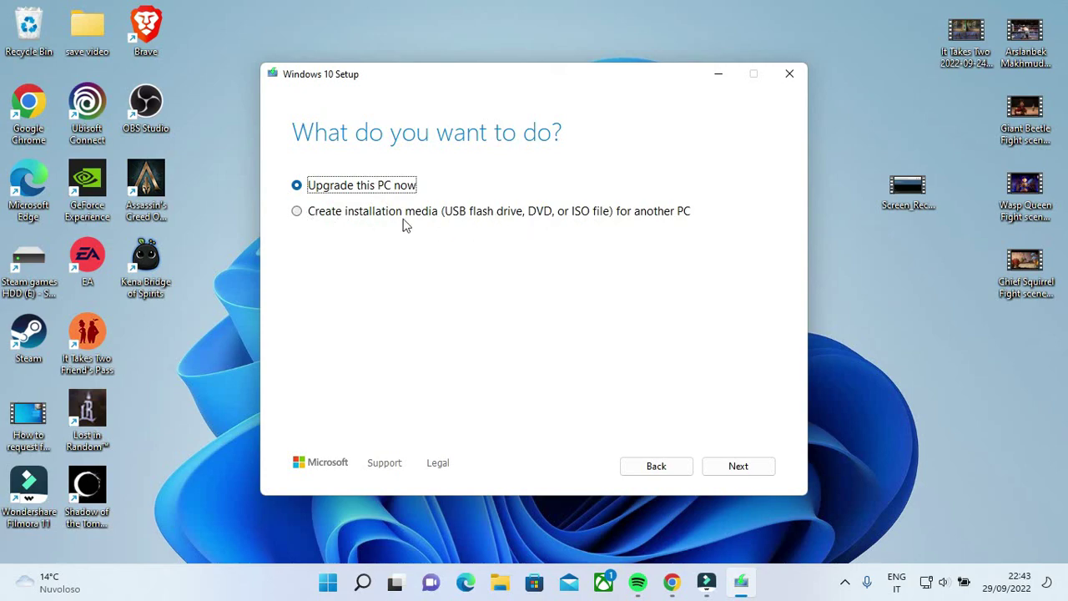
pyautogui.click(298, 214)
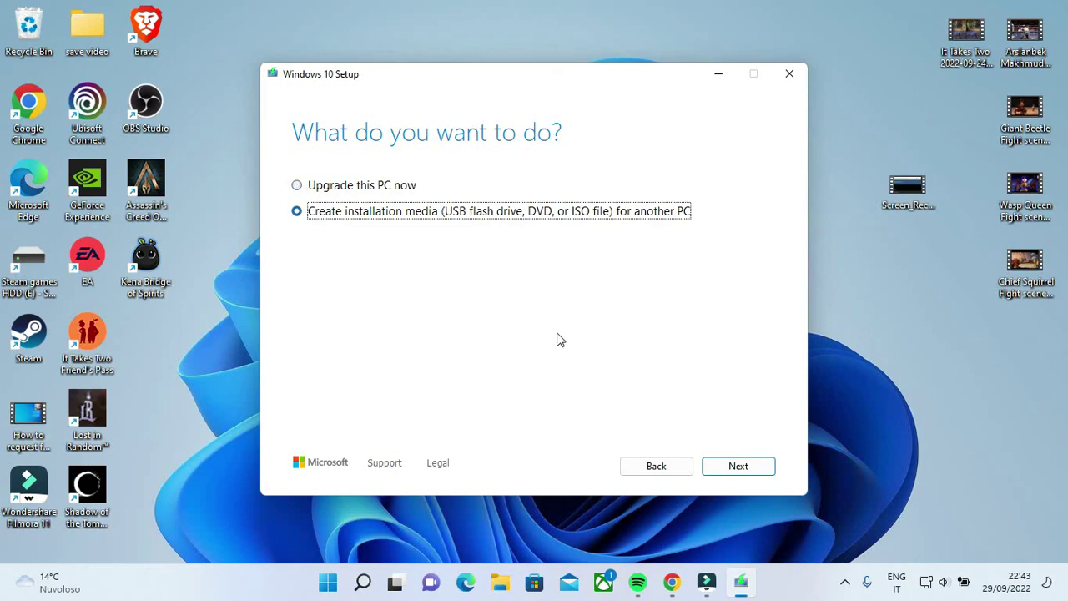
pyautogui.click(738, 468)
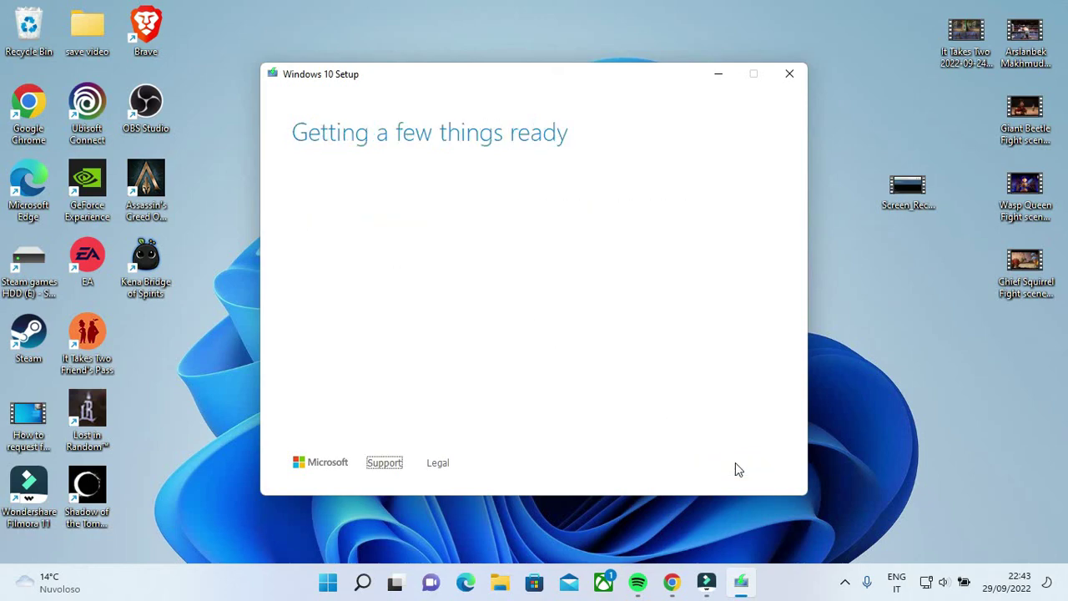
pyautogui.click(738, 468)
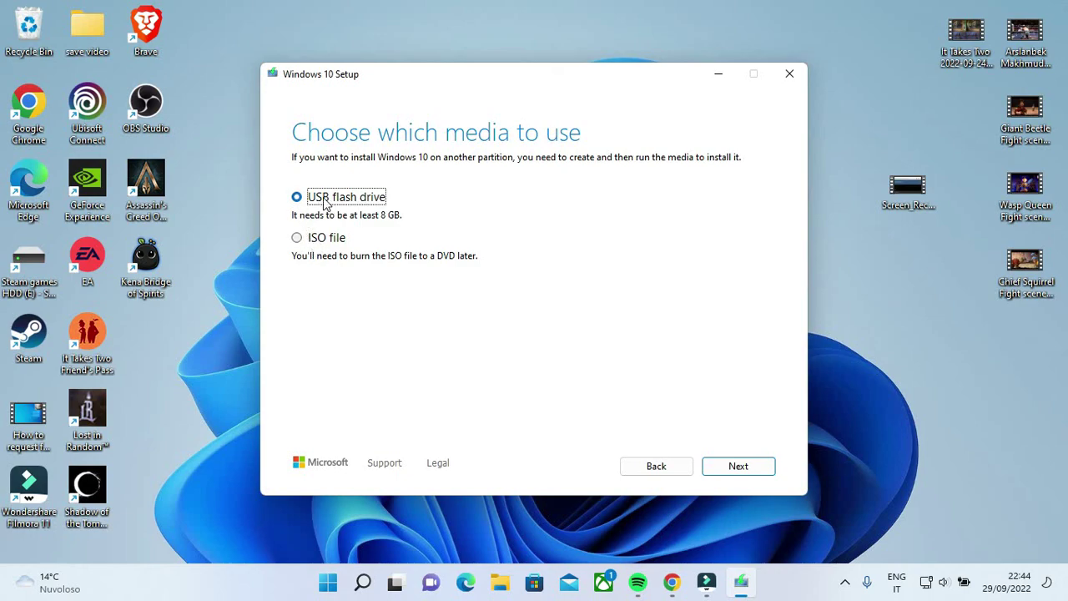
# Choose ISO file as the media and save it to the Desktop as Windows.iso
pyautogui.click(298, 239)
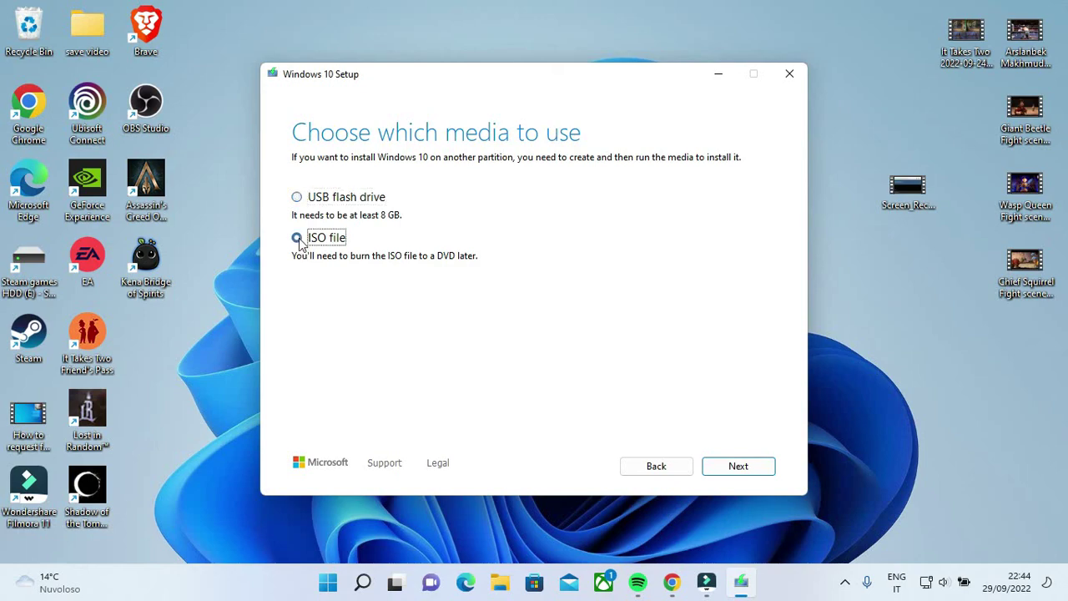
pyautogui.click(739, 467)
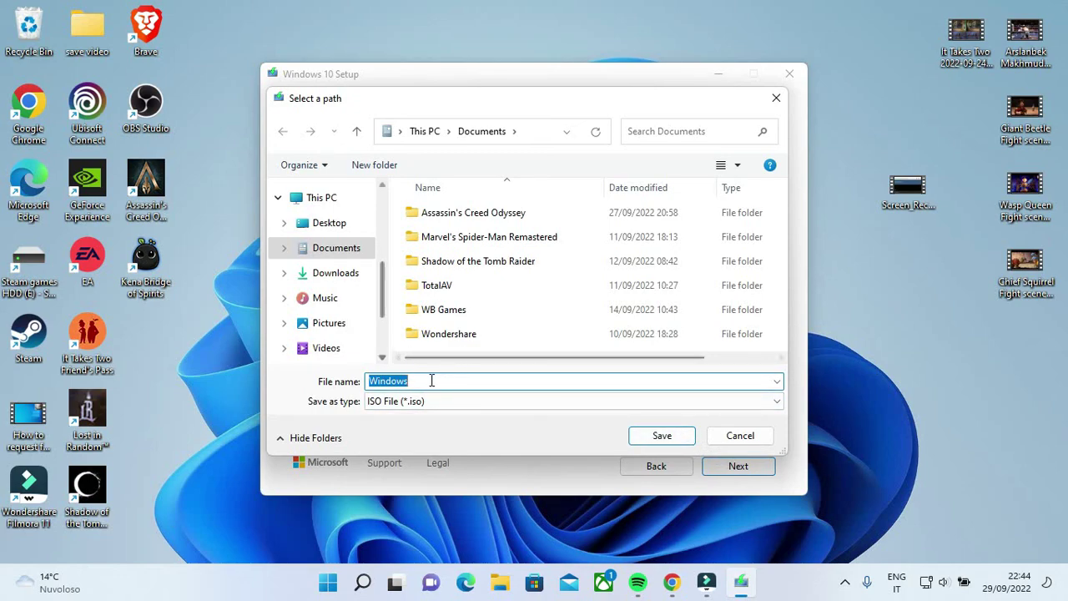
pyautogui.click(333, 234)
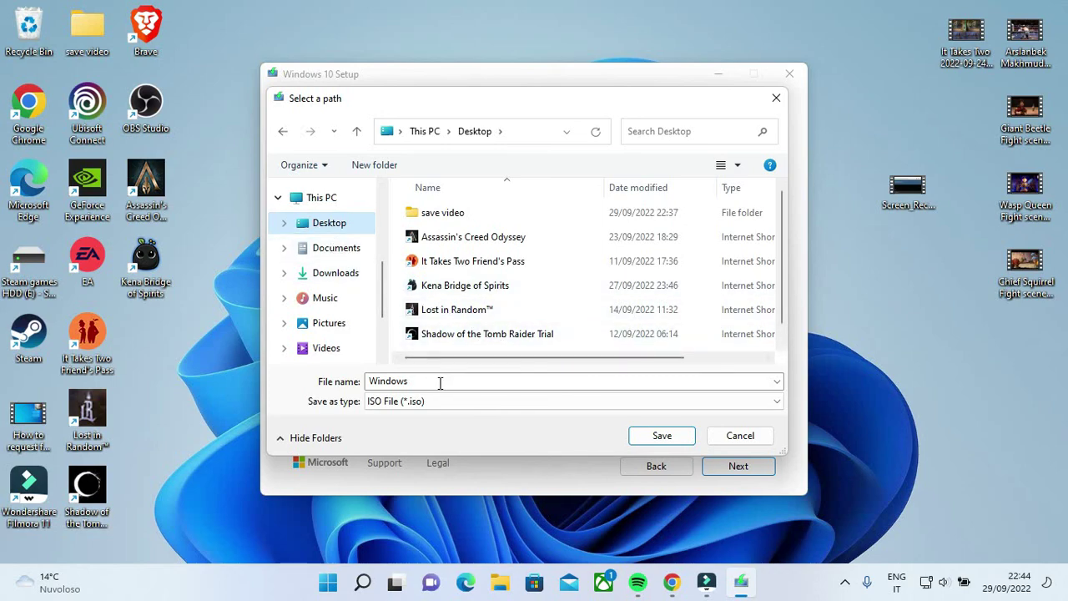
pyautogui.click(672, 440)
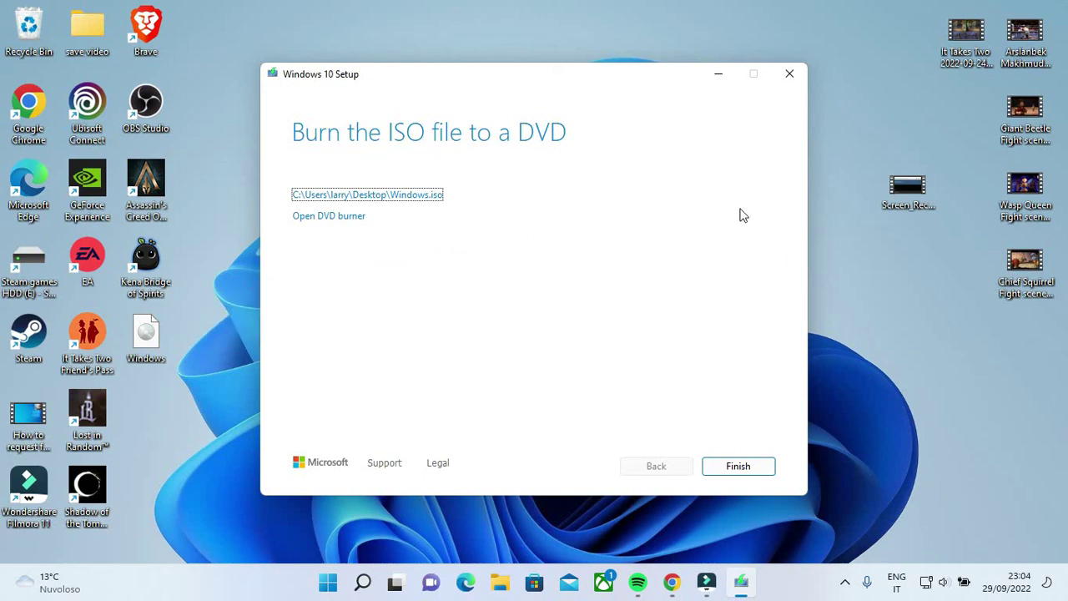
# Close the media creation tool with Yes, then open the Windows.iso context menu on the desktop
pyautogui.click(789, 75)
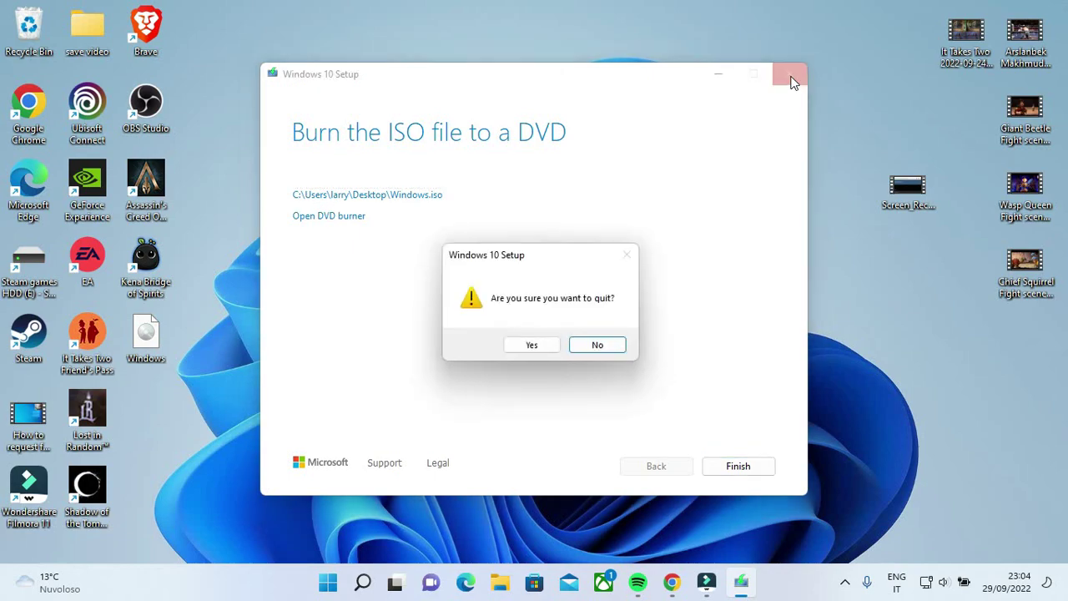
pyautogui.click(546, 349)
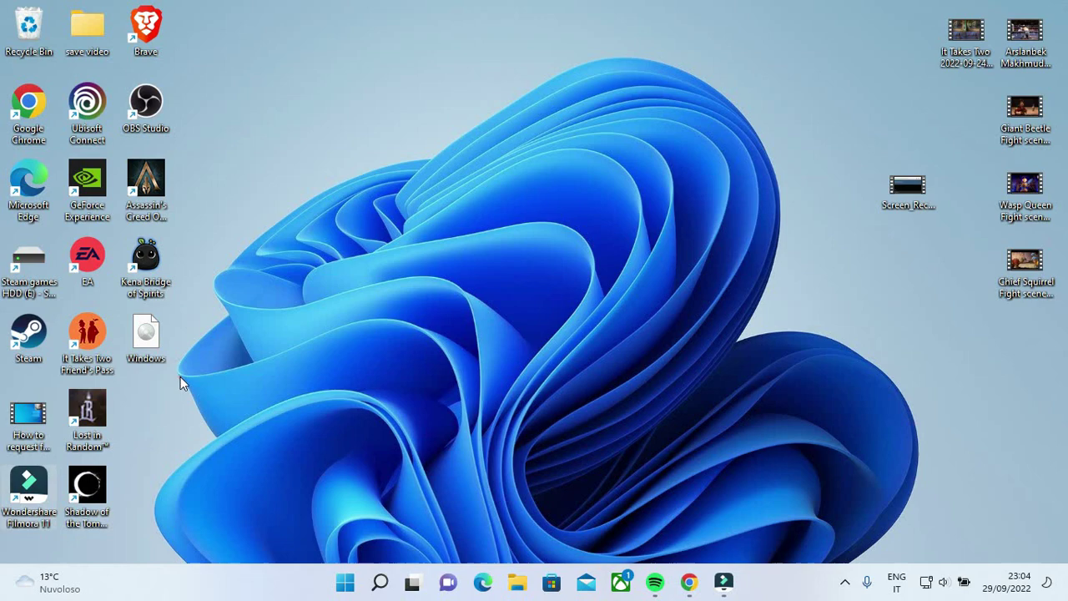
pyautogui.rightClick(146, 345)
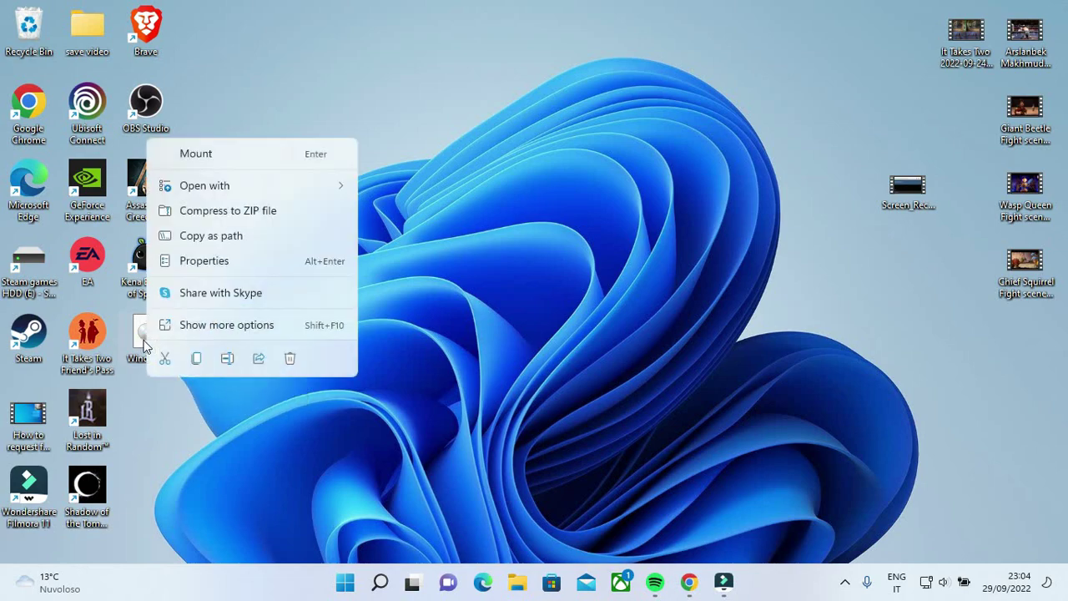
# Mount Windows.iso, run setup from the DVD drive, and close the drive window
pyautogui.click(242, 158)
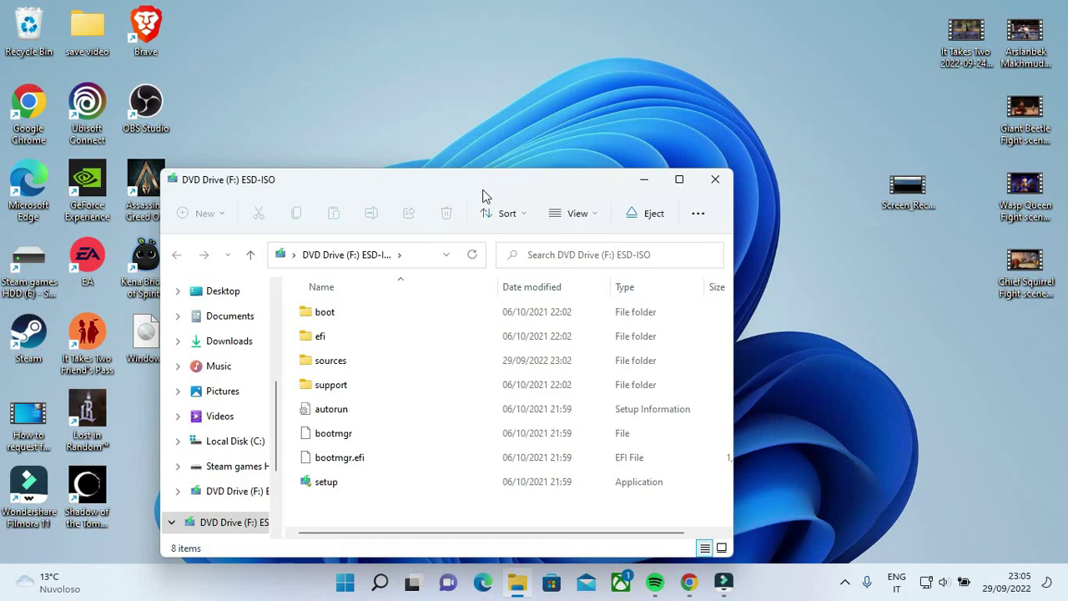
pyautogui.moveTo(484, 194); pyautogui.dragTo(751, 107)
pyautogui.click(768, 109)
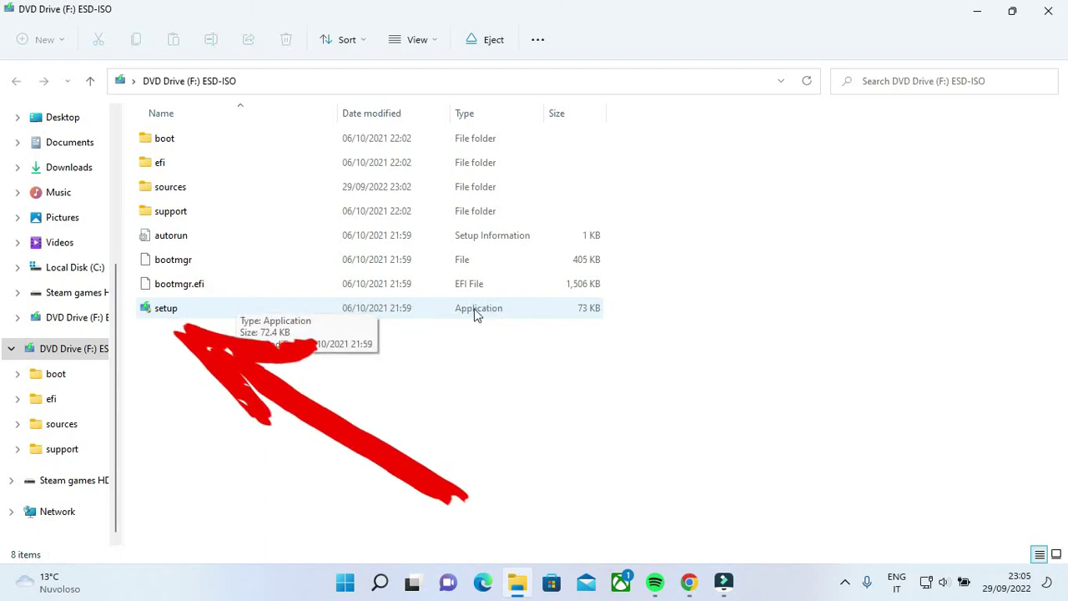
pyautogui.doubleClick(318, 315)
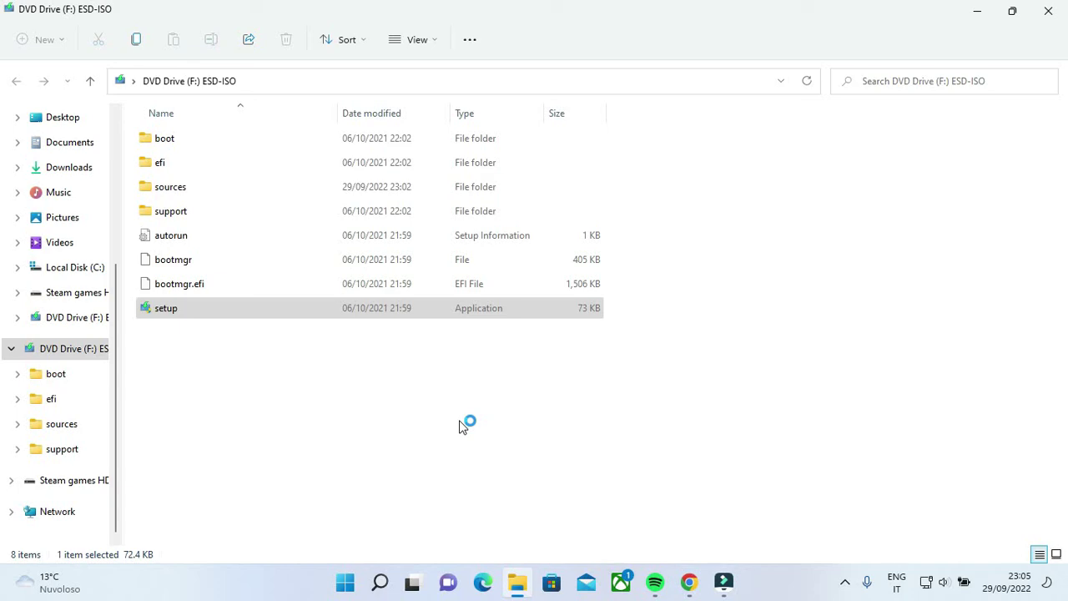
pyautogui.click(1048, 11)
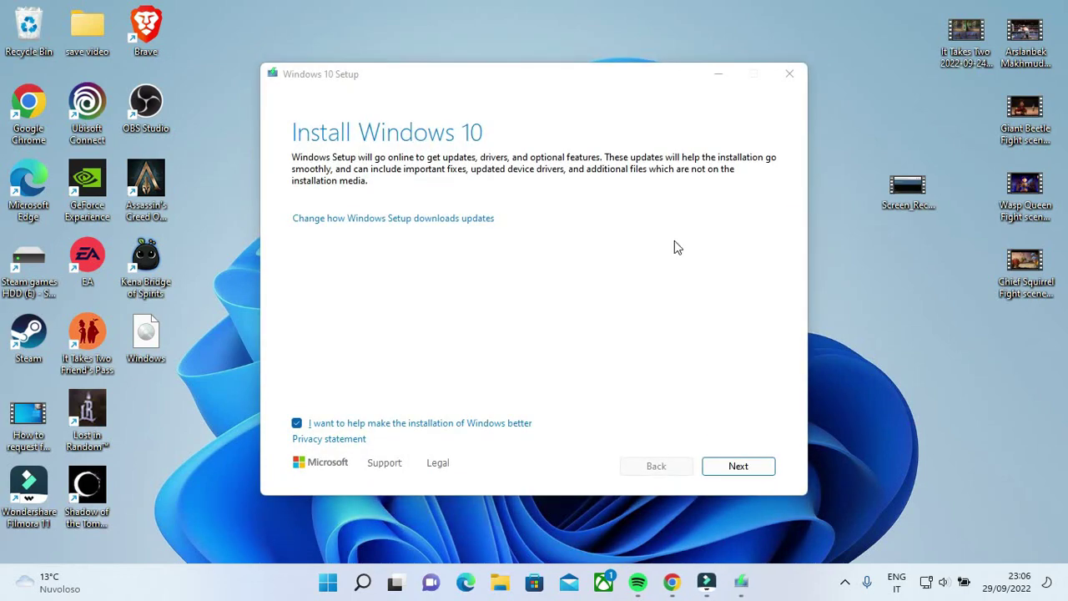
# Continue past the Install Windows 10 updates screen to the license terms
pyautogui.click(755, 471)
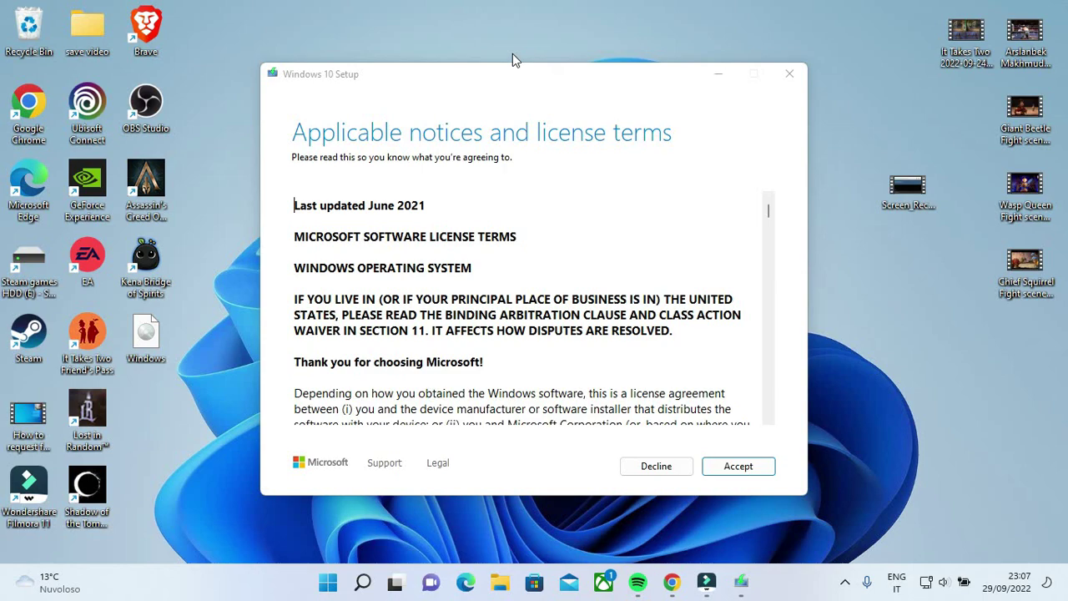
# Accept the Windows 10 license terms
pyautogui.click(737, 467)
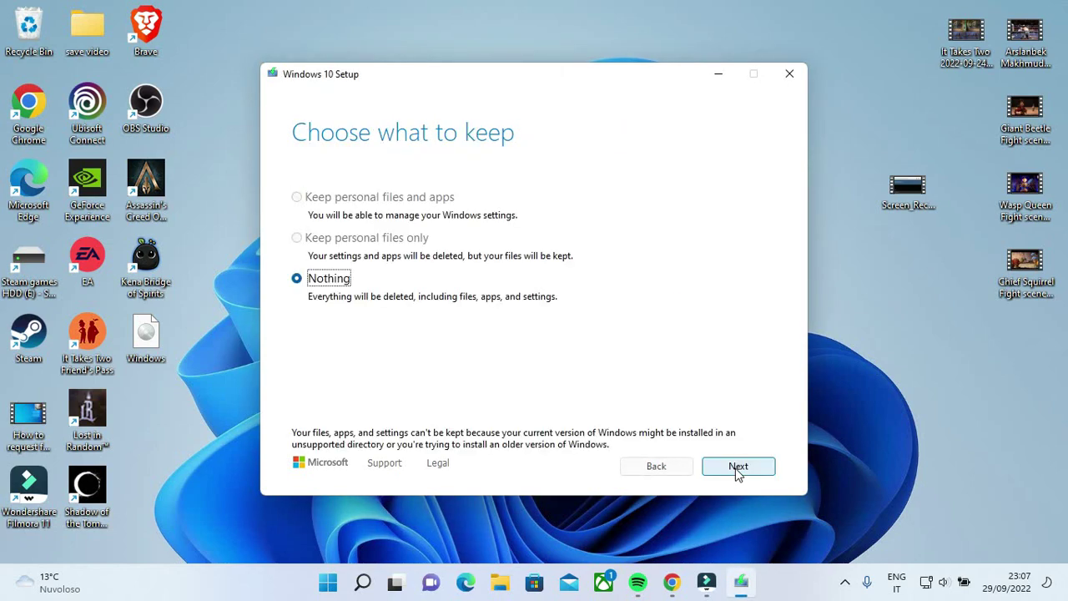